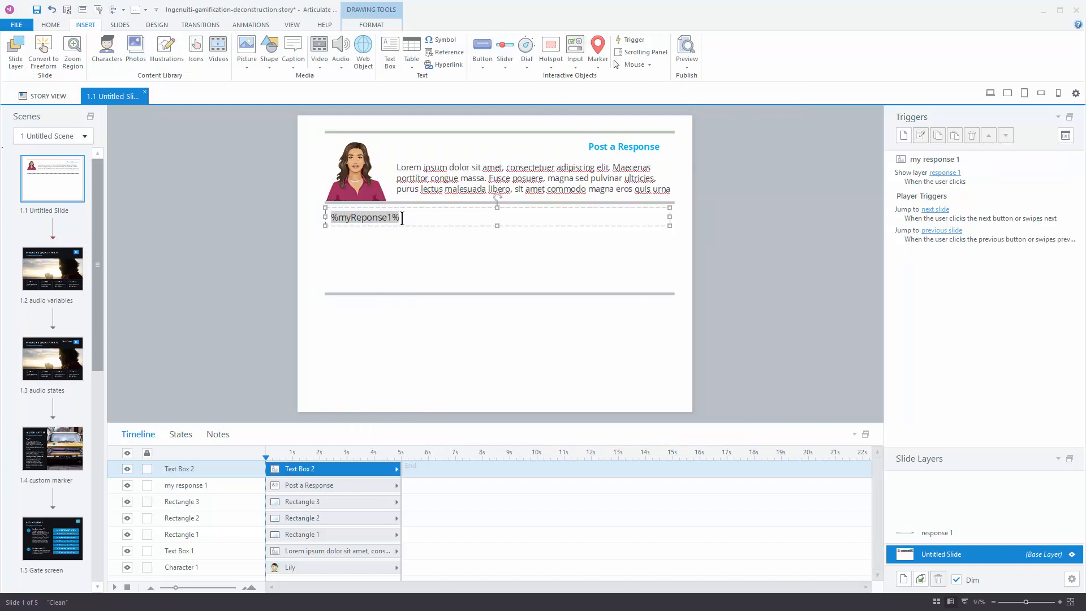
Step: Preview this slide and post the test response "dssafsaf sadf sdf sd"
{"action": "left_click", "coordinate": [686, 63]}
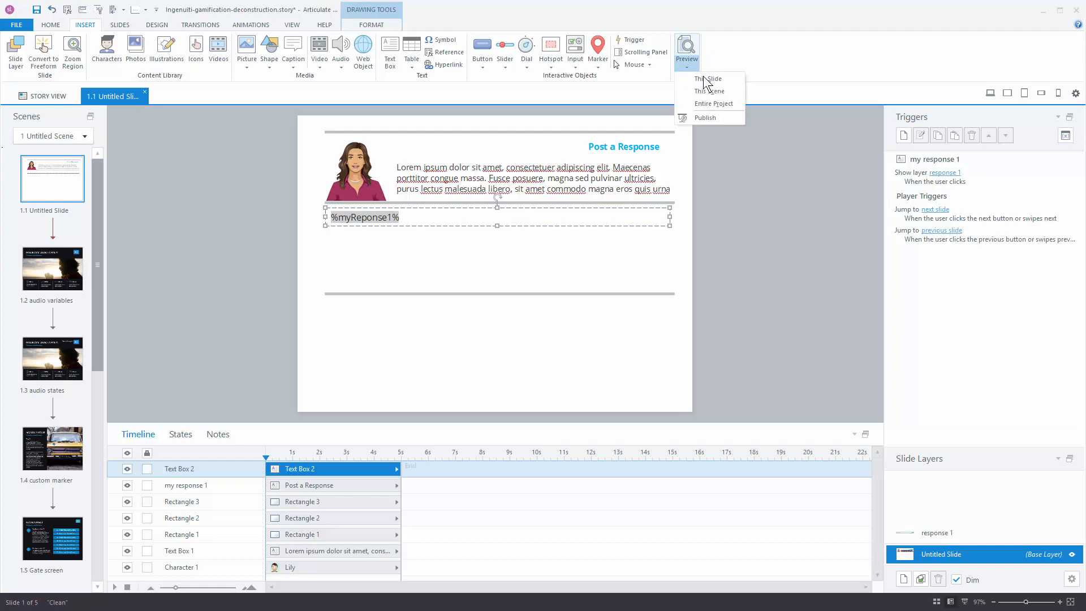
{"action": "left_click", "coordinate": [707, 79]}
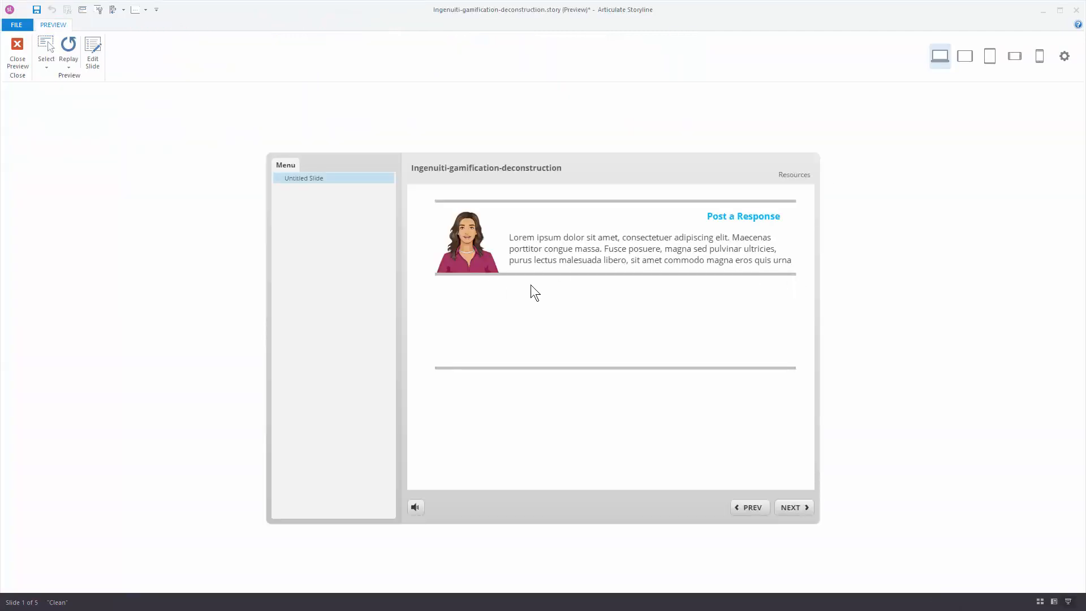
{"action": "left_click", "coordinate": [752, 219]}
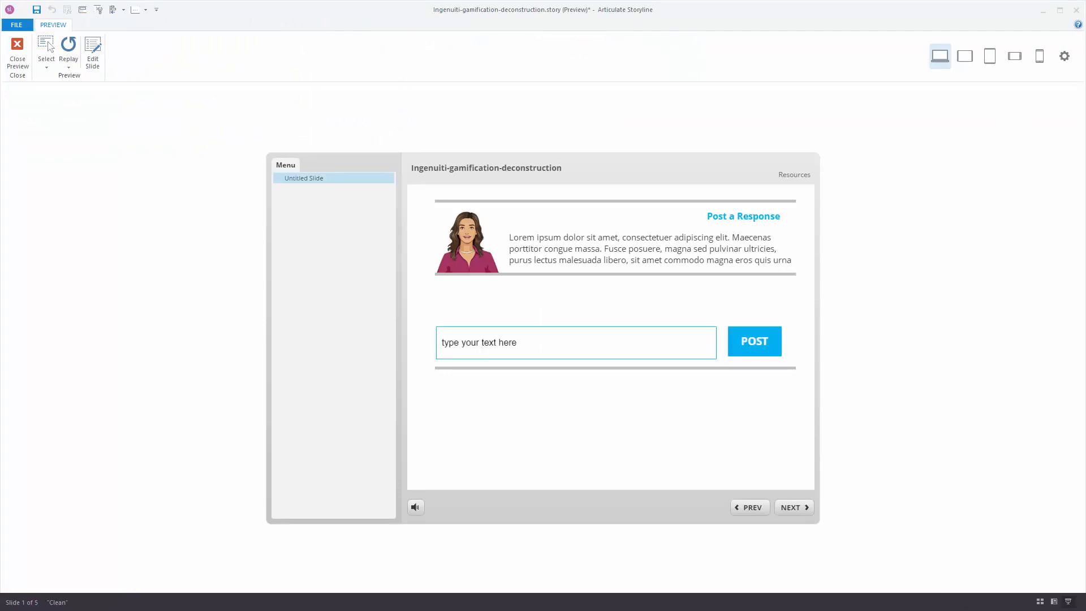
{"action": "left_click", "coordinate": [524, 345]}
{"action": "type", "text": "dssafsaf sadf sdf sd"}
{"action": "left_click", "coordinate": [757, 352]}
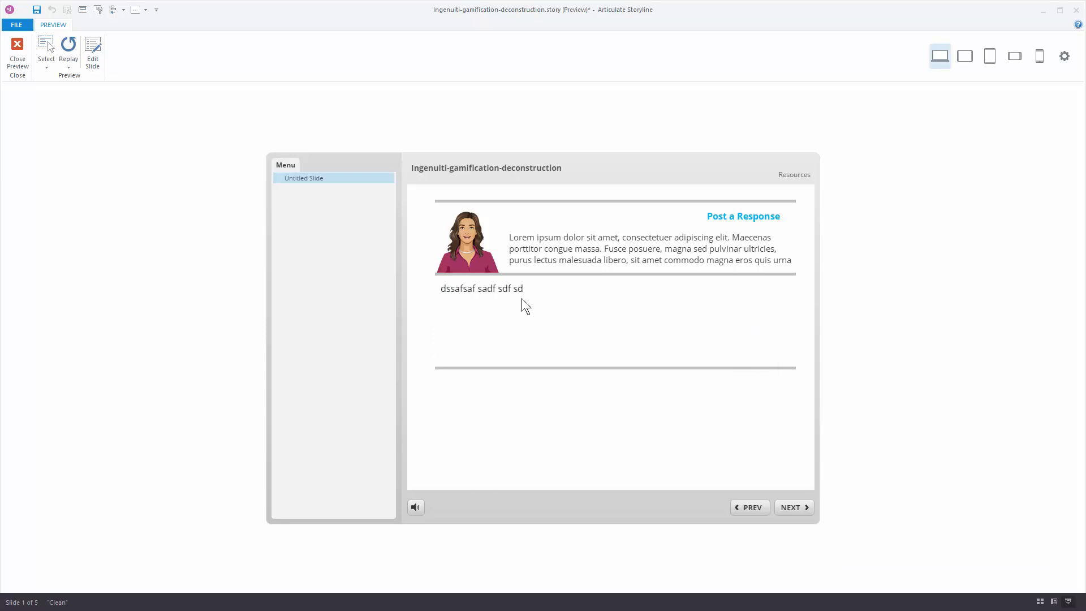
Step: Reopen the response entry in the preview, append "sdsa asfsad" to the text, and post it
{"action": "left_click", "coordinate": [758, 218]}
{"action": "left_click", "coordinate": [543, 342]}
{"action": "type", "text": "sdsa asfsad"}
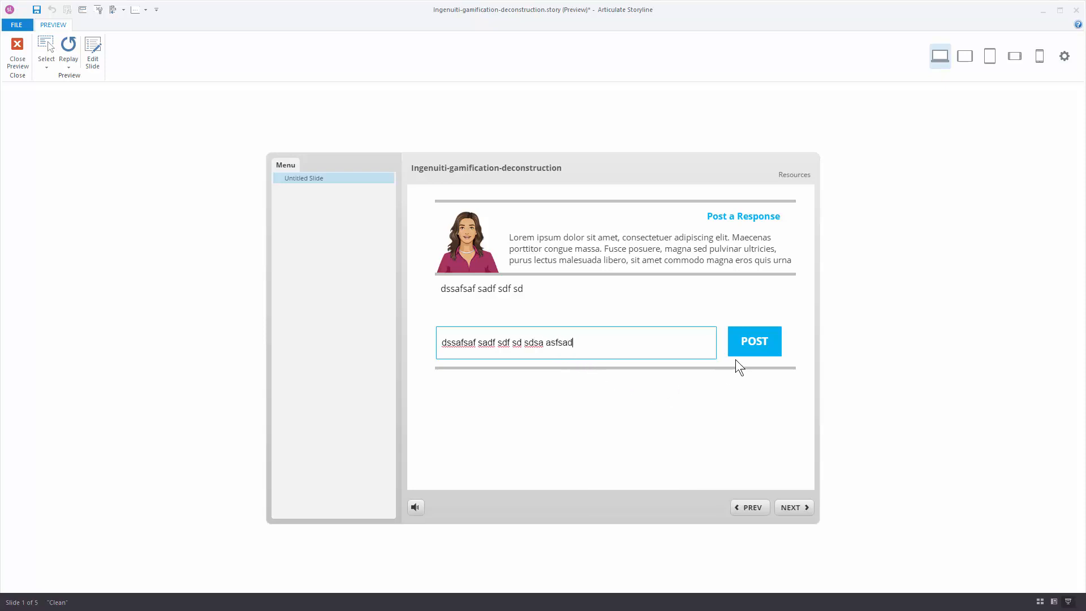
{"action": "left_click", "coordinate": [757, 341]}
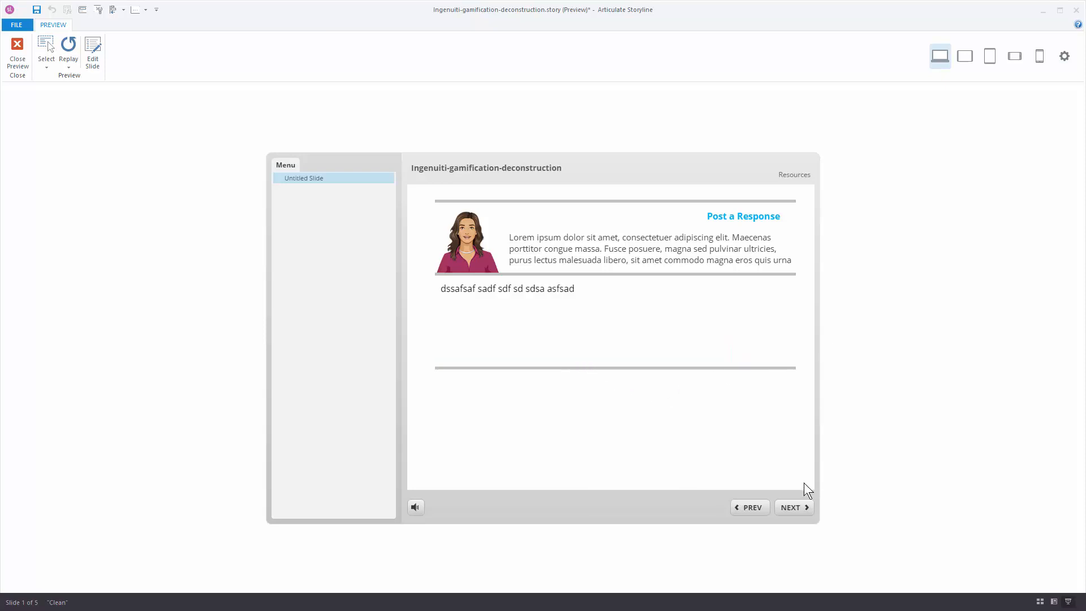
Step: Reopen the response entry, test replacing its text with "aaa", and close the preview
{"action": "left_click", "coordinate": [728, 221]}
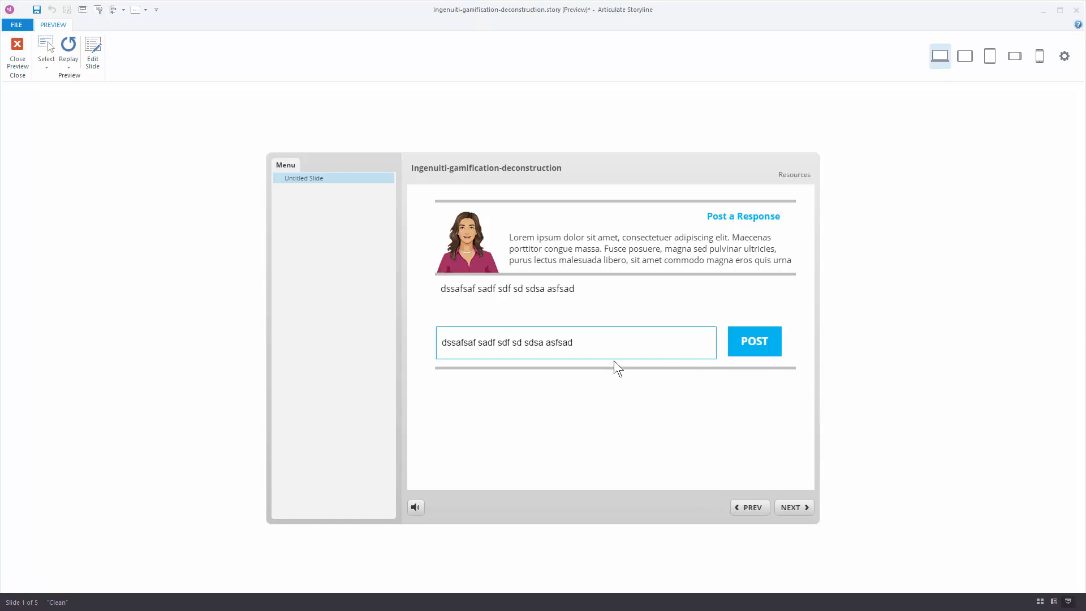
{"action": "left_click_drag", "start_coordinate": [585, 342], "coordinate": [404, 346]}
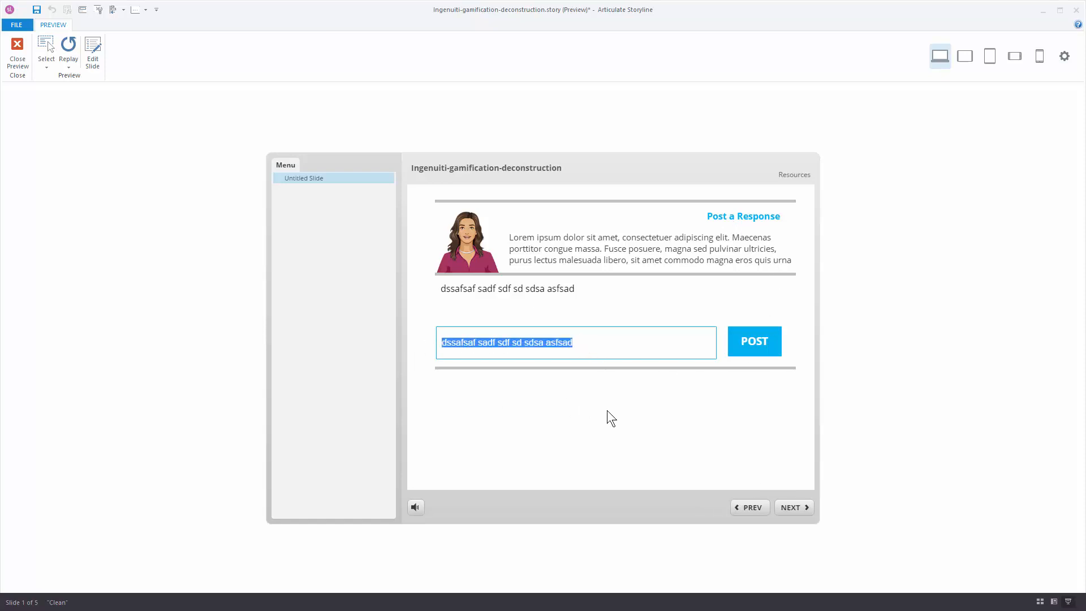
{"action": "type", "text": "aaa"}
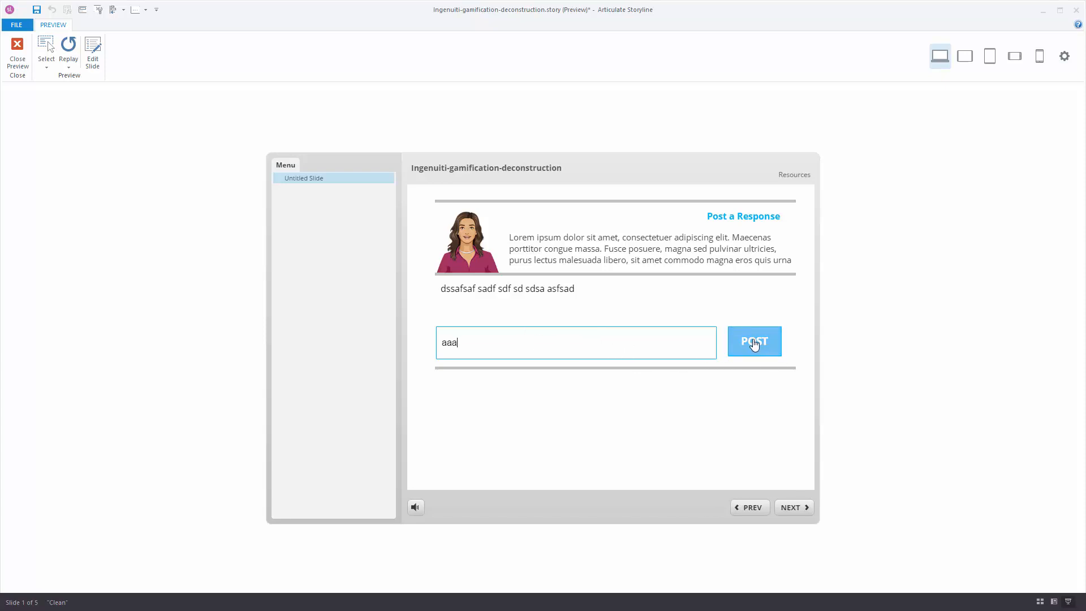
{"action": "left_click", "coordinate": [616, 421]}
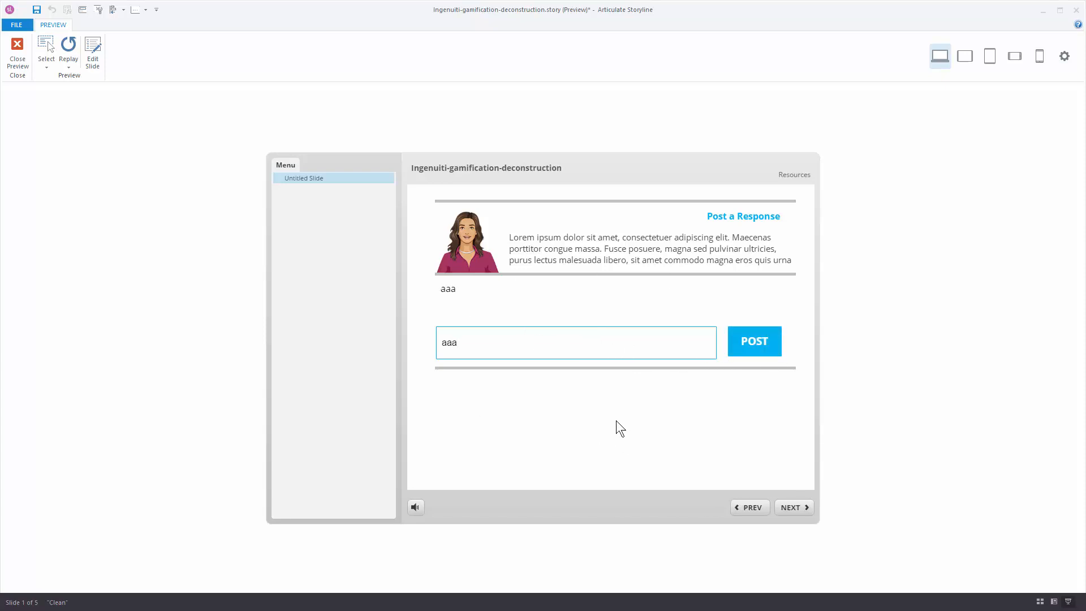
{"action": "left_click", "coordinate": [522, 347]}
{"action": "type", "text": "aaa"}
{"action": "left_click", "coordinate": [579, 414]}
{"action": "left_click", "coordinate": [19, 56]}
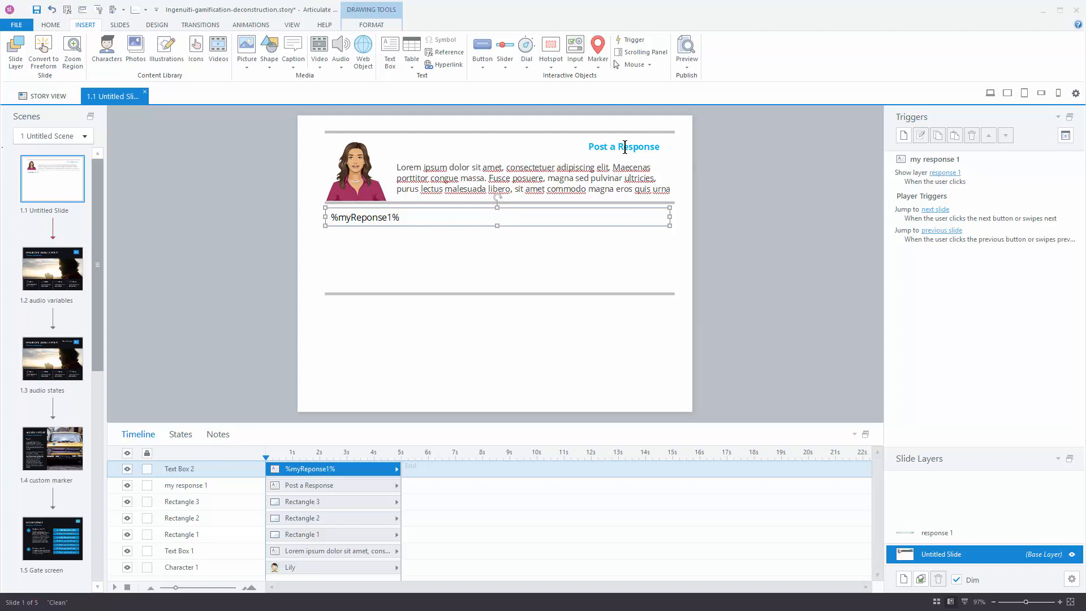
Step: Insert the solid square chat bubble icon with two lines into the Normal state of the "Post a Response" text box
{"action": "left_click", "coordinate": [965, 182]}
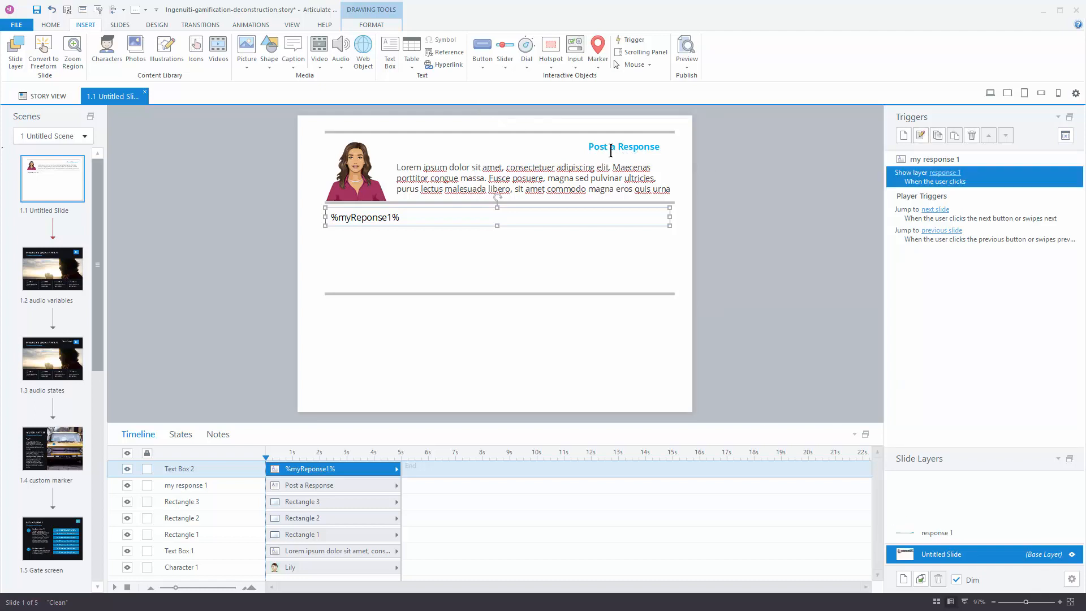
{"action": "left_click", "coordinate": [611, 150]}
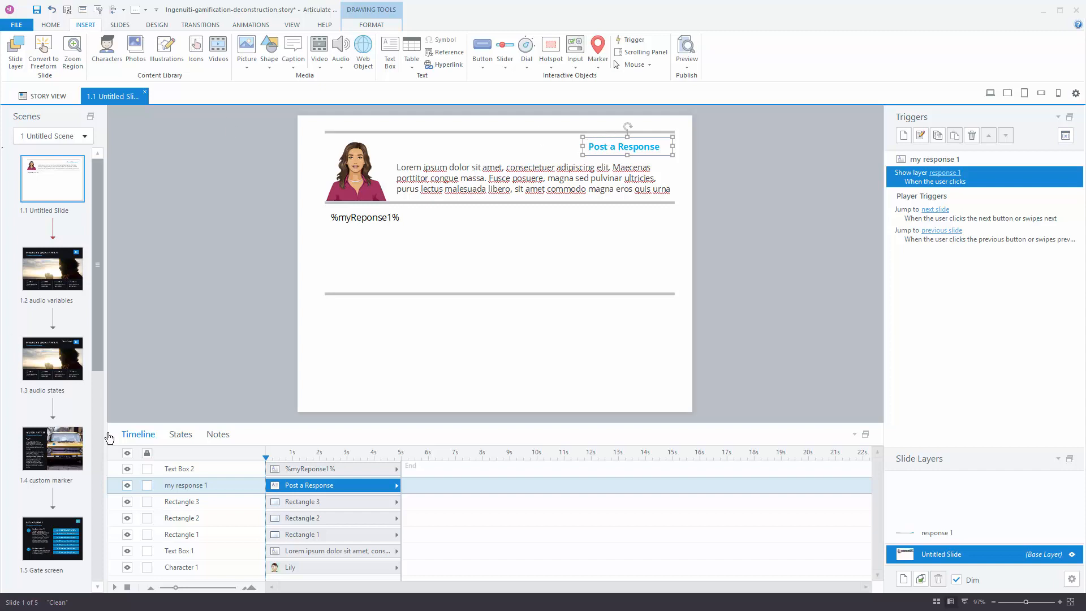
{"action": "left_click", "coordinate": [179, 436]}
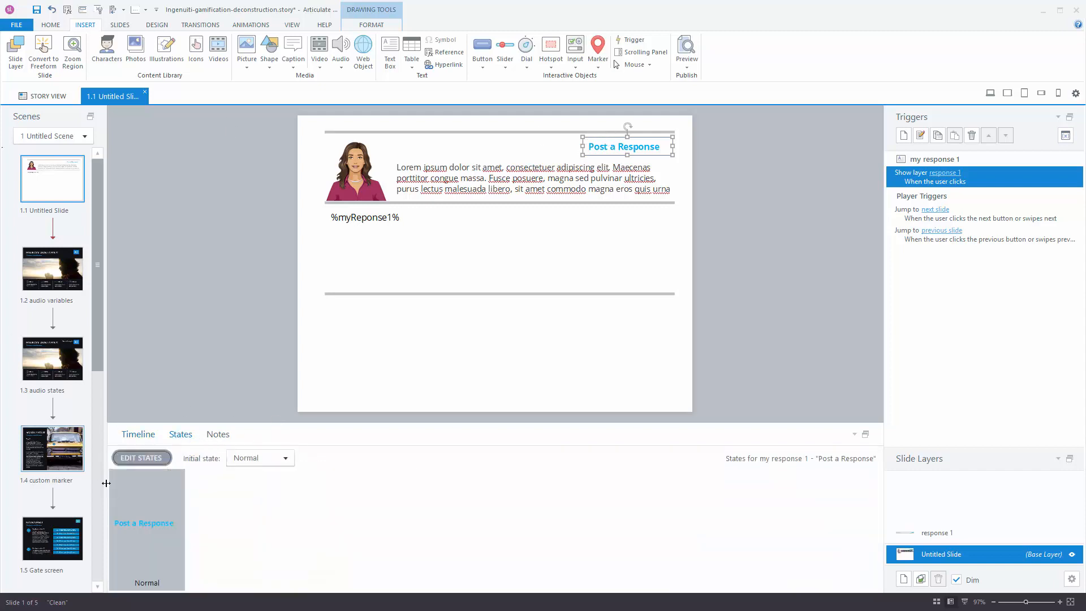
{"action": "left_click", "coordinate": [141, 457]}
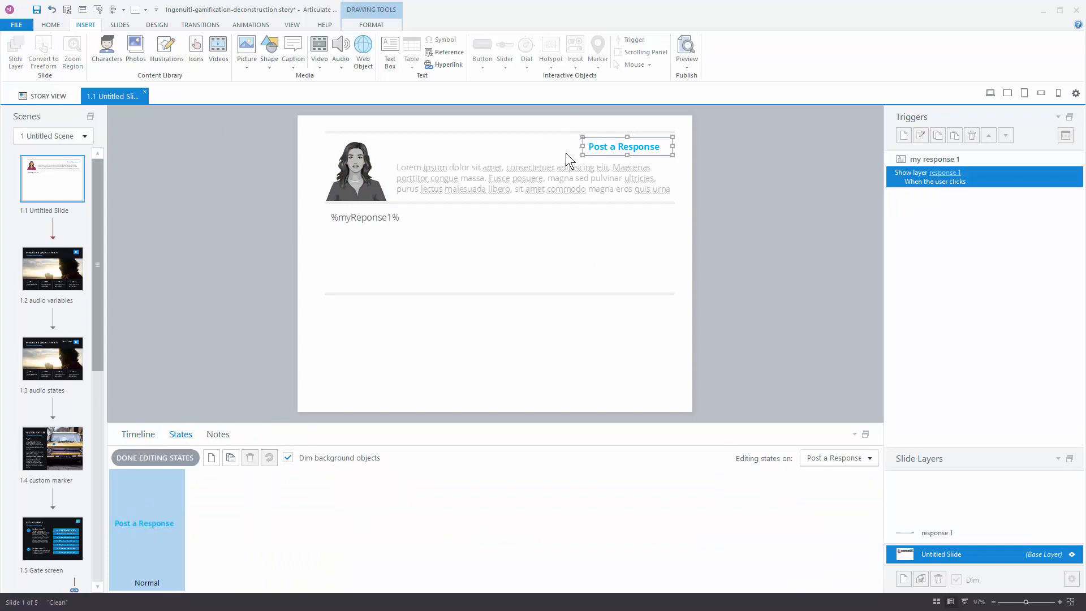
{"action": "left_click", "coordinate": [192, 52]}
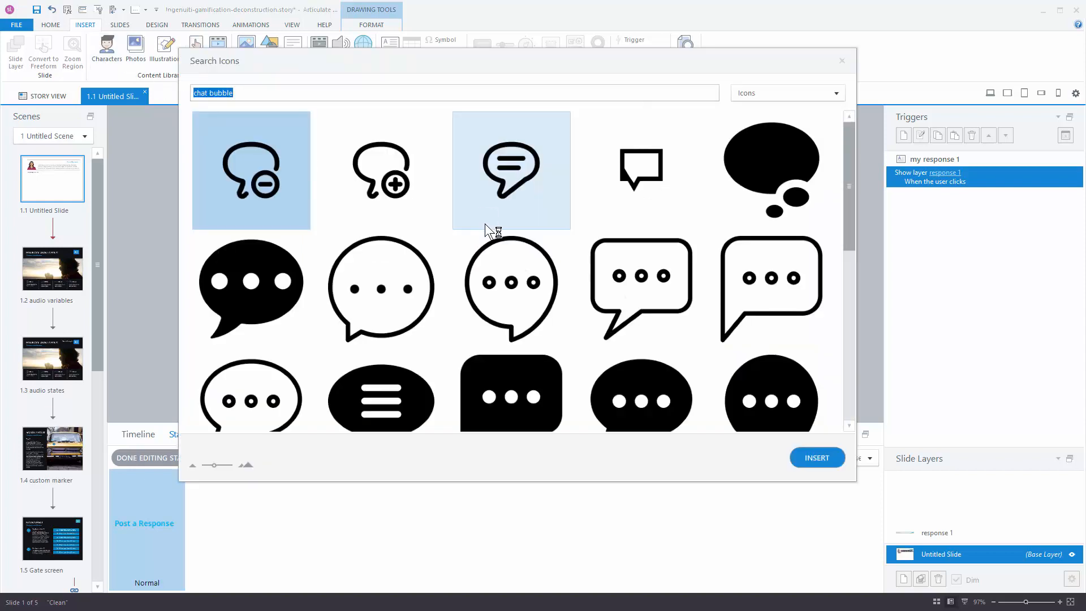
{"action": "scroll", "coordinate": [564, 350], "scroll_direction": "down", "scroll_amount": 4}
{"action": "scroll", "coordinate": [588, 334], "scroll_direction": "up", "scroll_amount": 1}
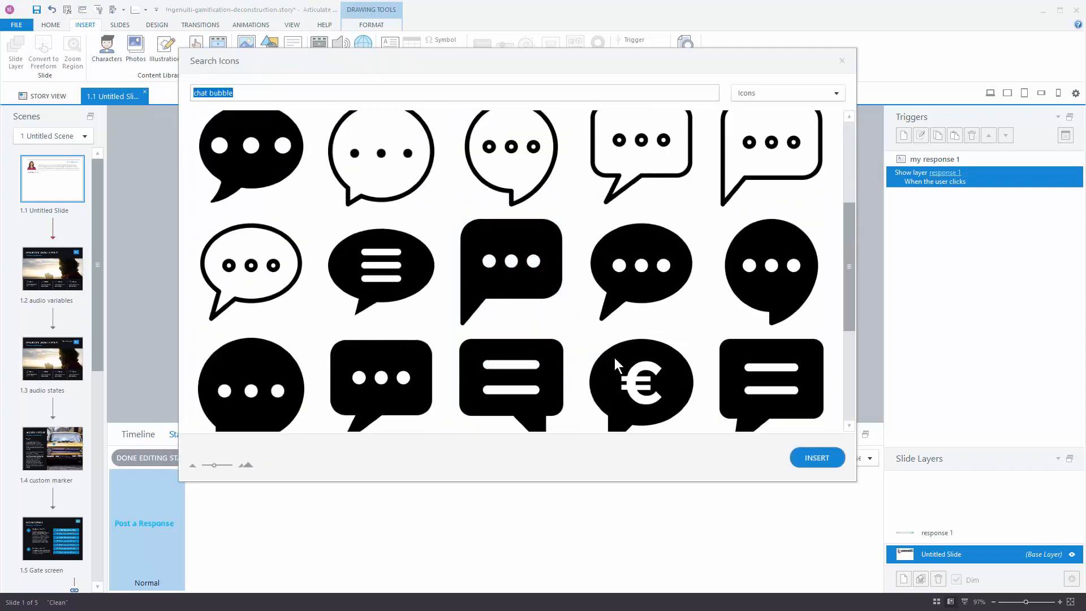
{"action": "left_click", "coordinate": [531, 382]}
{"action": "left_click", "coordinate": [809, 459]}
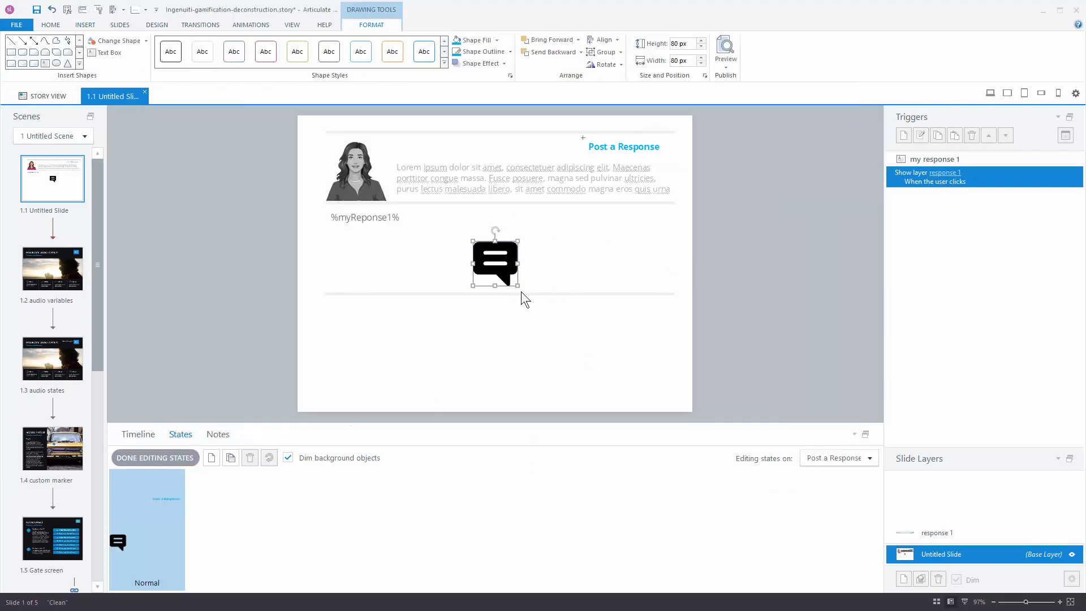
Step: Shrink the chat icon to 31 px just before the "Post a Response" text and apply the blue-outlined white shape style
{"action": "left_click_drag", "start_coordinate": [497, 282], "coordinate": [577, 148]}
{"action": "left_click", "coordinate": [517, 279]}
{"action": "scroll", "coordinate": [576, 148], "scroll_direction": "up", "scroll_amount": 3}
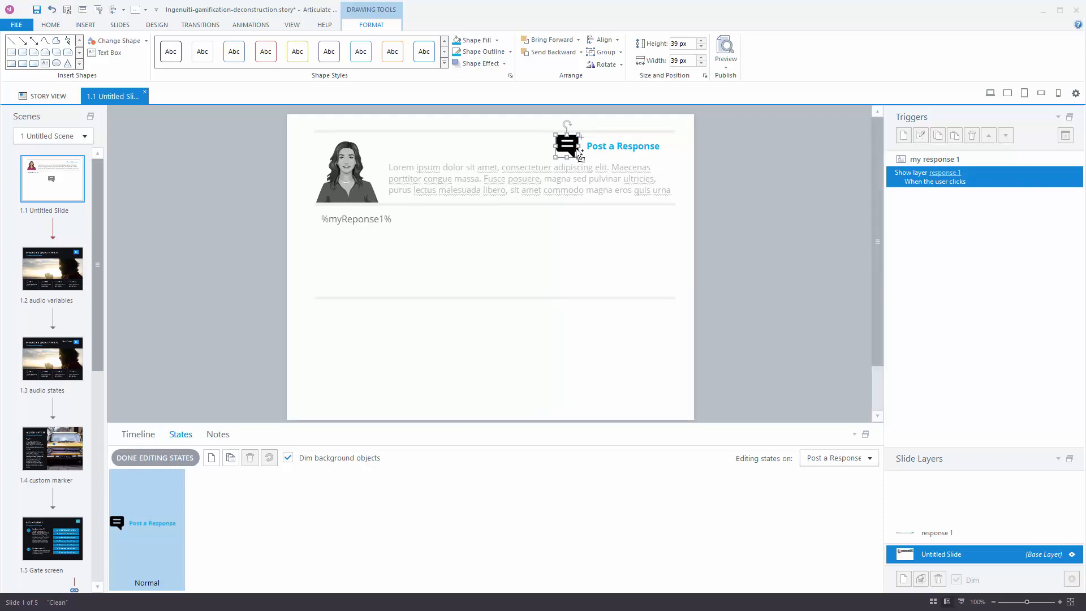
{"action": "scroll", "coordinate": [575, 149], "scroll_direction": "up", "scroll_amount": 1}
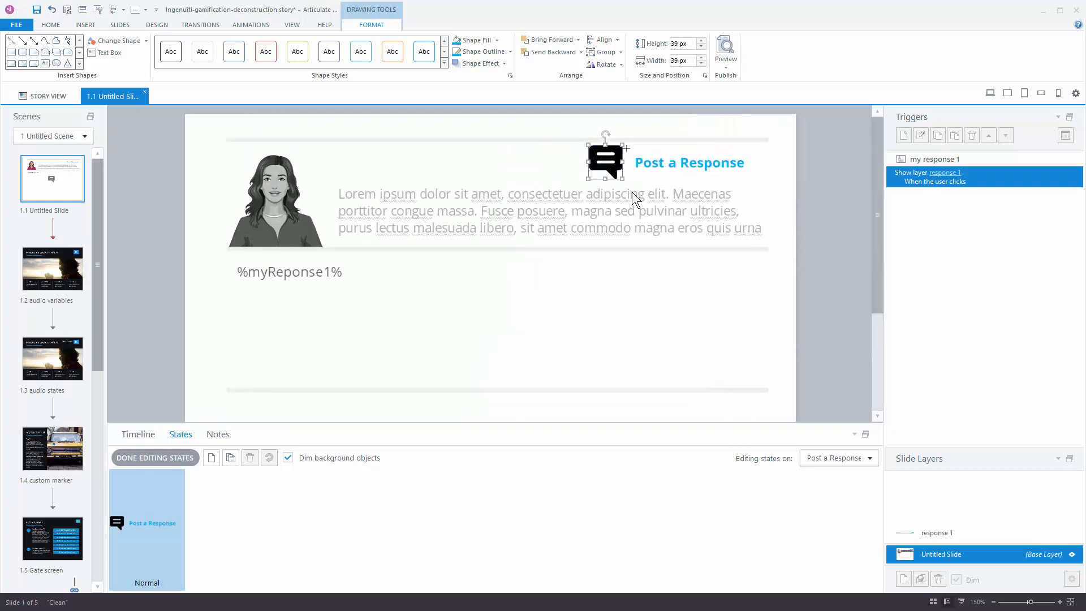
{"action": "left_click_drag", "start_coordinate": [624, 180], "coordinate": [615, 174]}
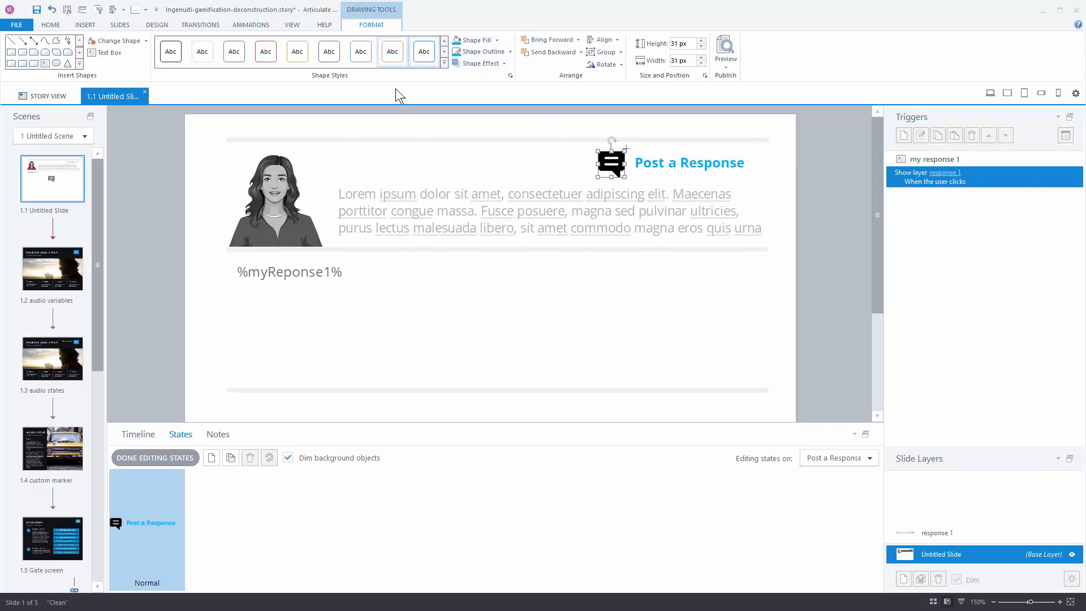
{"action": "left_click", "coordinate": [428, 56]}
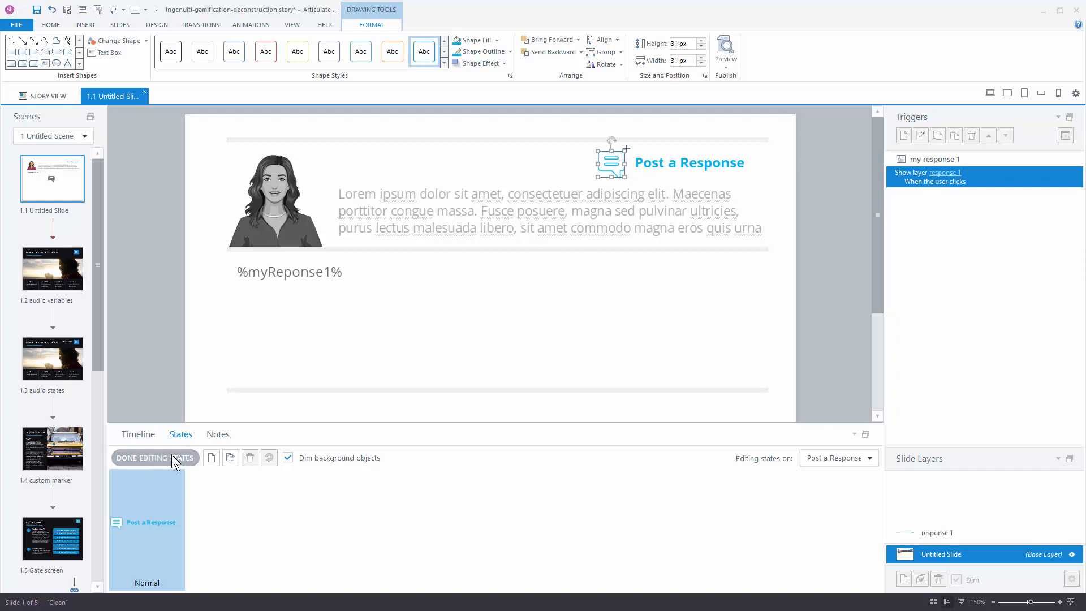
Step: Add a Visited state to the "Post a Response" text box
{"action": "left_click", "coordinate": [211, 458]}
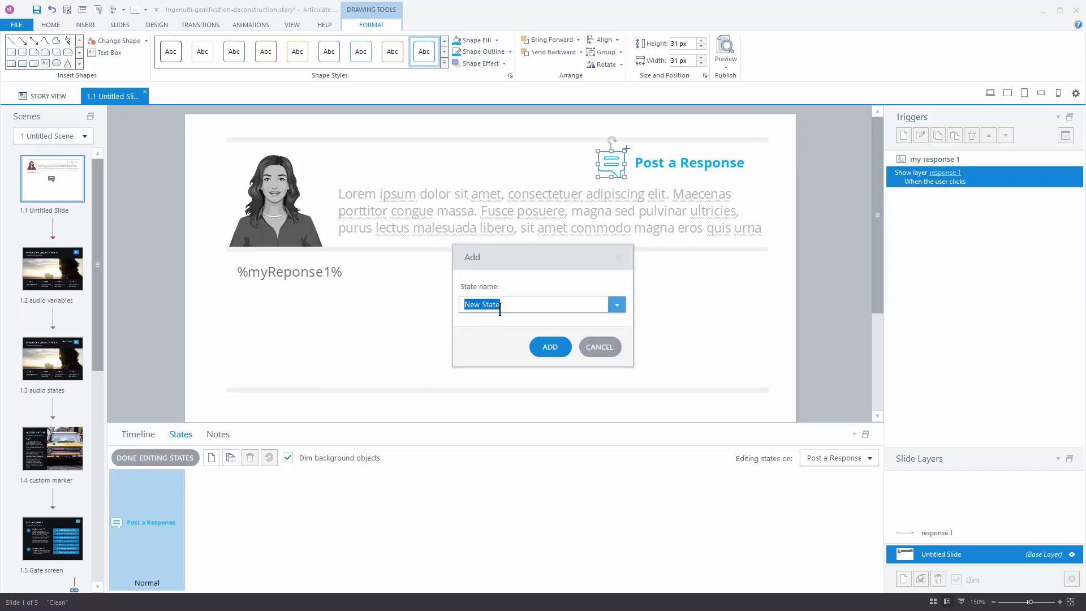
{"action": "type", "text": "visited"}
{"action": "left_click", "coordinate": [543, 342]}
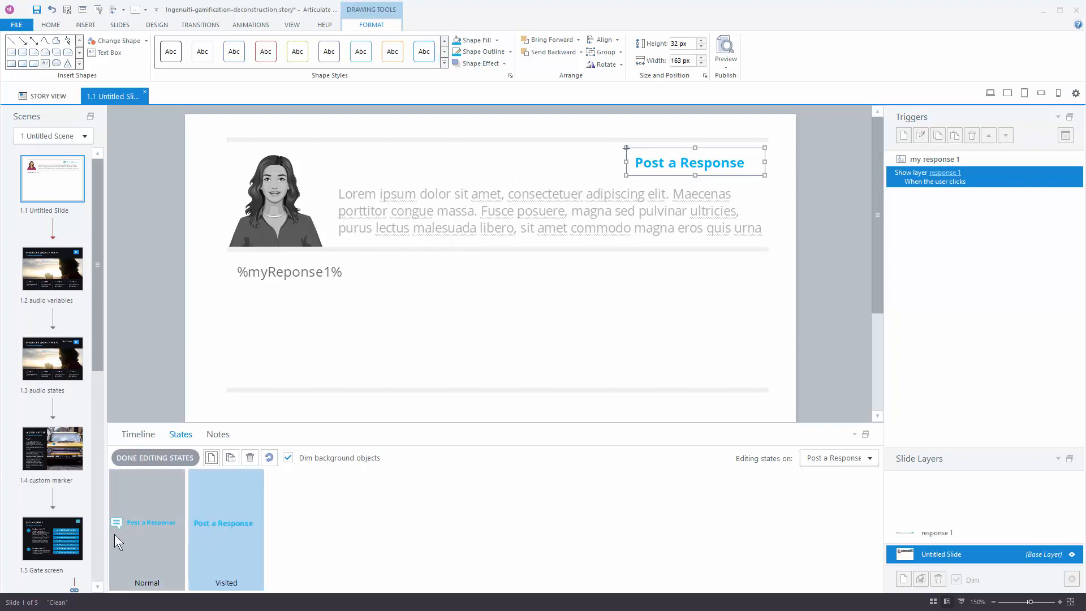
Step: Copy the chat icon from the Normal state into the same position in the Visited state
{"action": "left_click", "coordinate": [153, 535]}
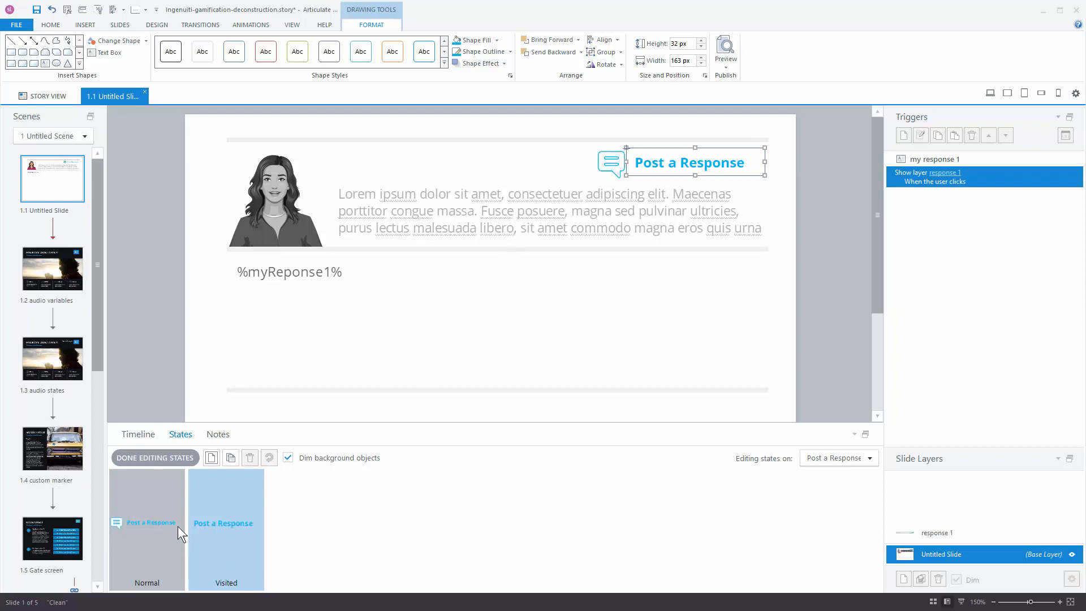
{"action": "left_click", "coordinate": [617, 176]}
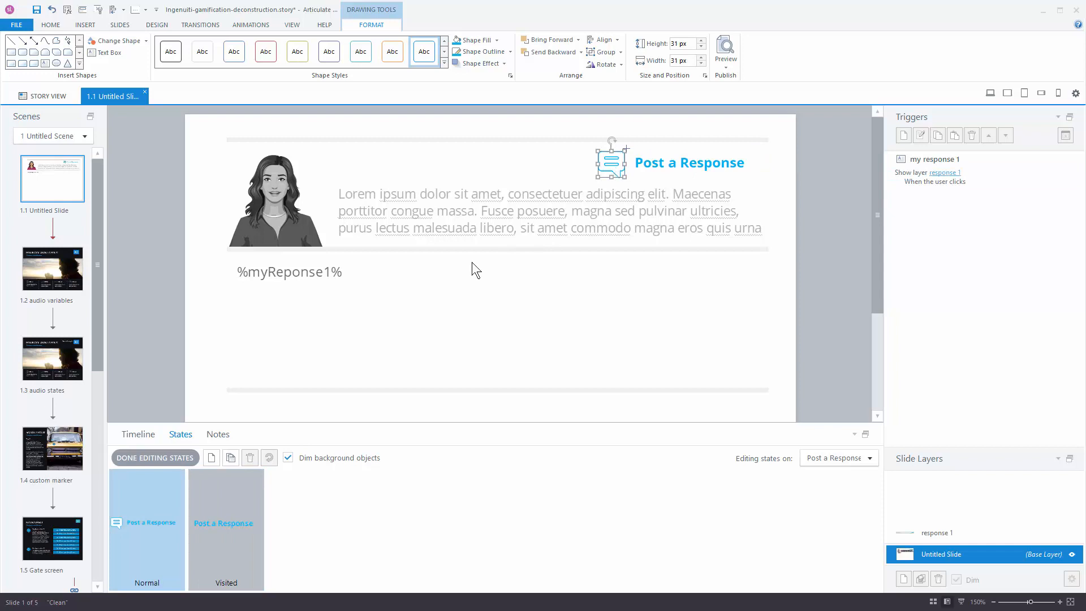
{"action": "left_click", "coordinate": [239, 541]}
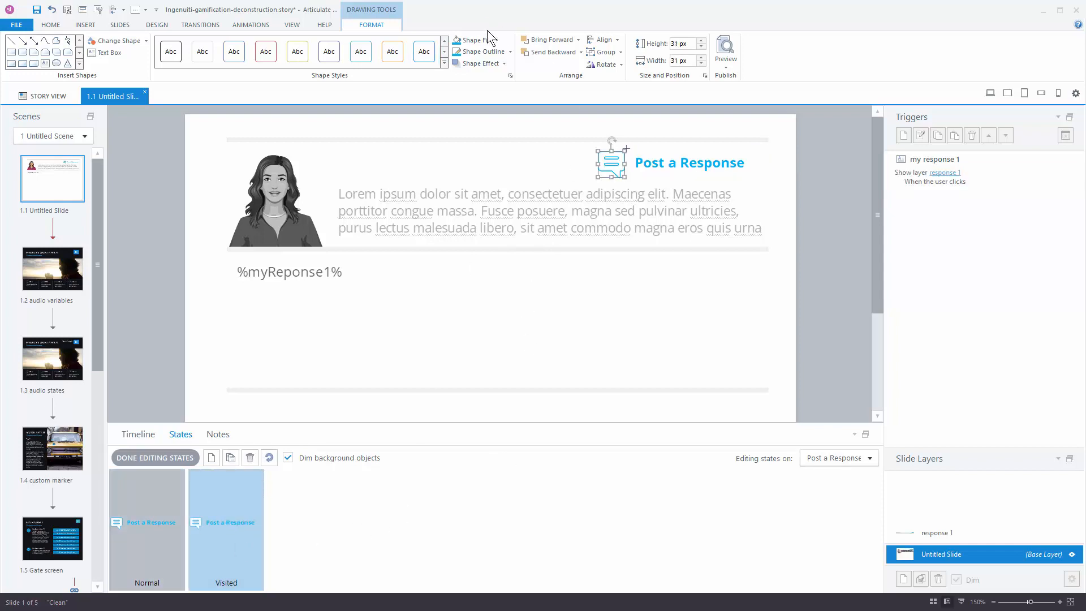
Step: Give the Visited state's chat icon a solid blue fill and change its outline
{"action": "left_click", "coordinate": [459, 41]}
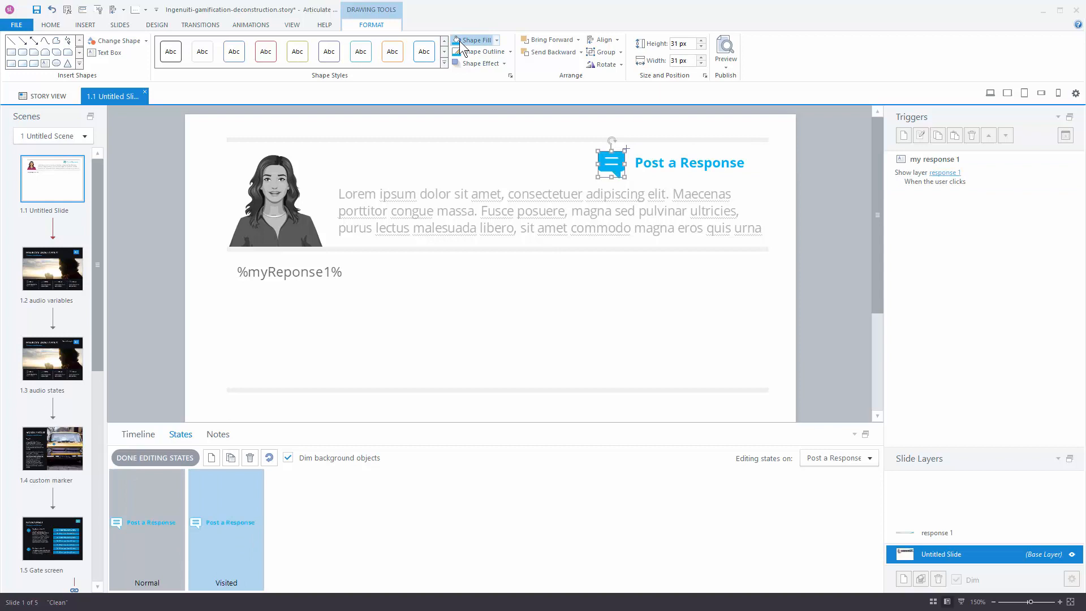
{"action": "left_click", "coordinate": [506, 52]}
{"action": "left_click", "coordinate": [475, 142]}
Step: Change the Visited state's text to "Edit Response" and finish editing the states
{"action": "left_click", "coordinate": [651, 162]}
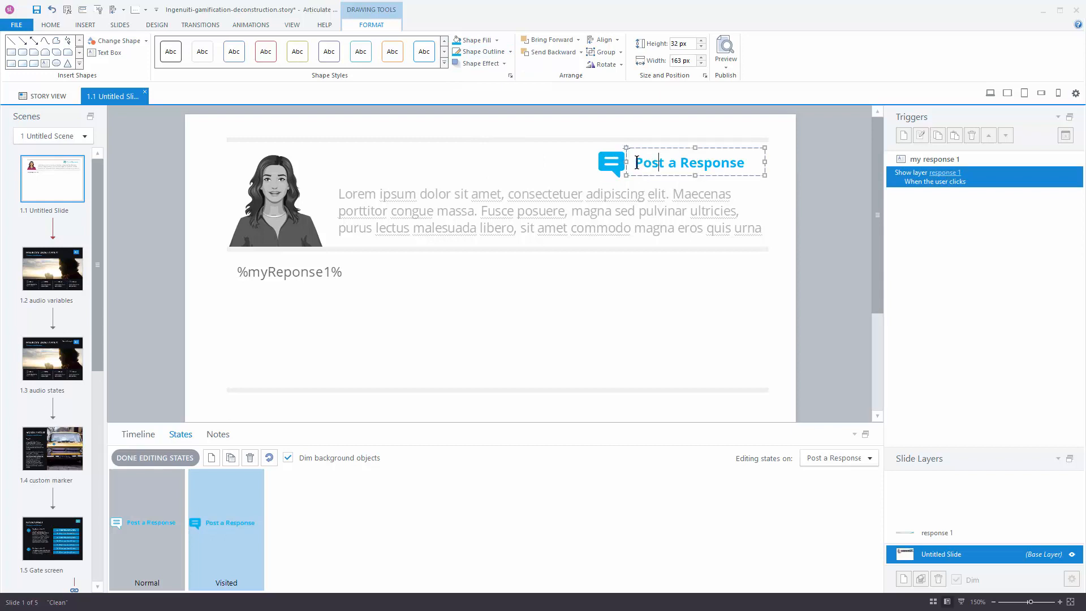
{"action": "left_click_drag", "start_coordinate": [637, 161], "coordinate": [675, 162]}
{"action": "type", "text": "Edit"}
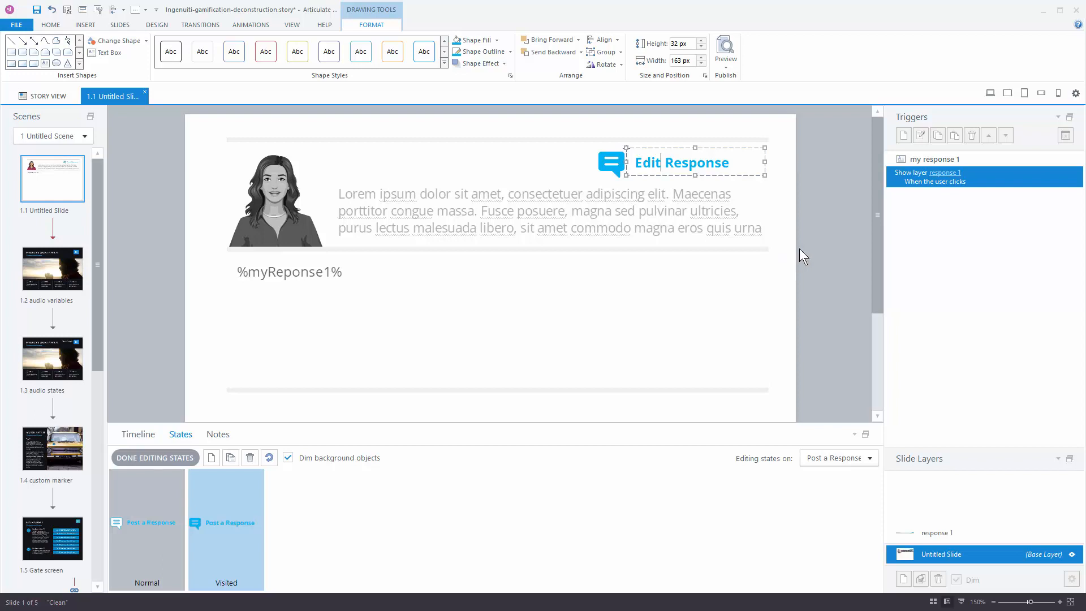
{"action": "left_click", "coordinate": [799, 249]}
{"action": "left_click", "coordinate": [149, 457]}
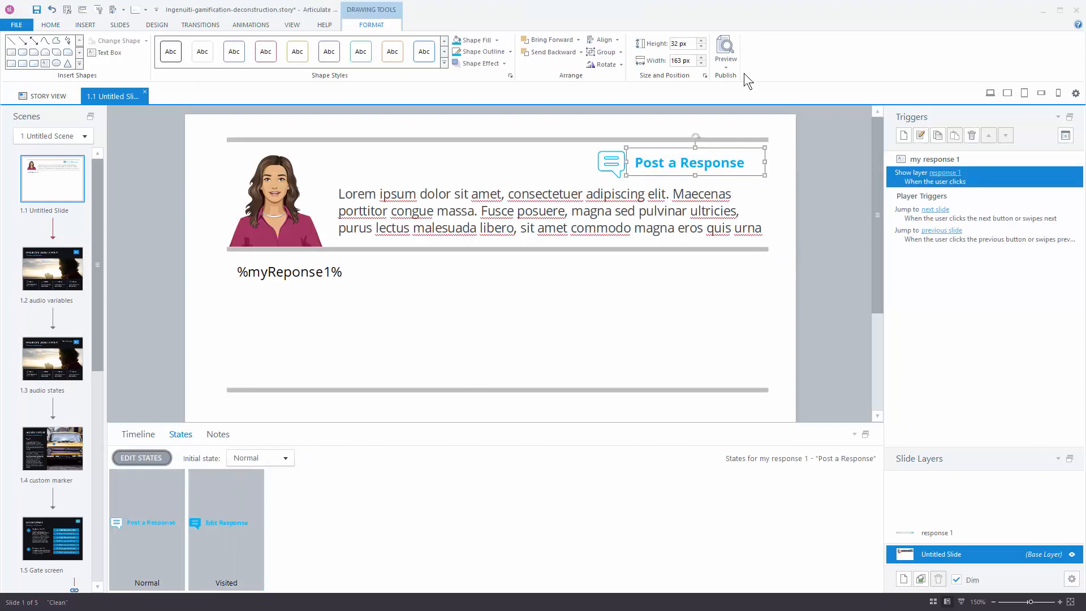
Step: Preview the slide, post the test response "dsfgdsf", and reopen it through "Edit Response"
{"action": "left_click", "coordinate": [726, 68]}
{"action": "left_click", "coordinate": [739, 89]}
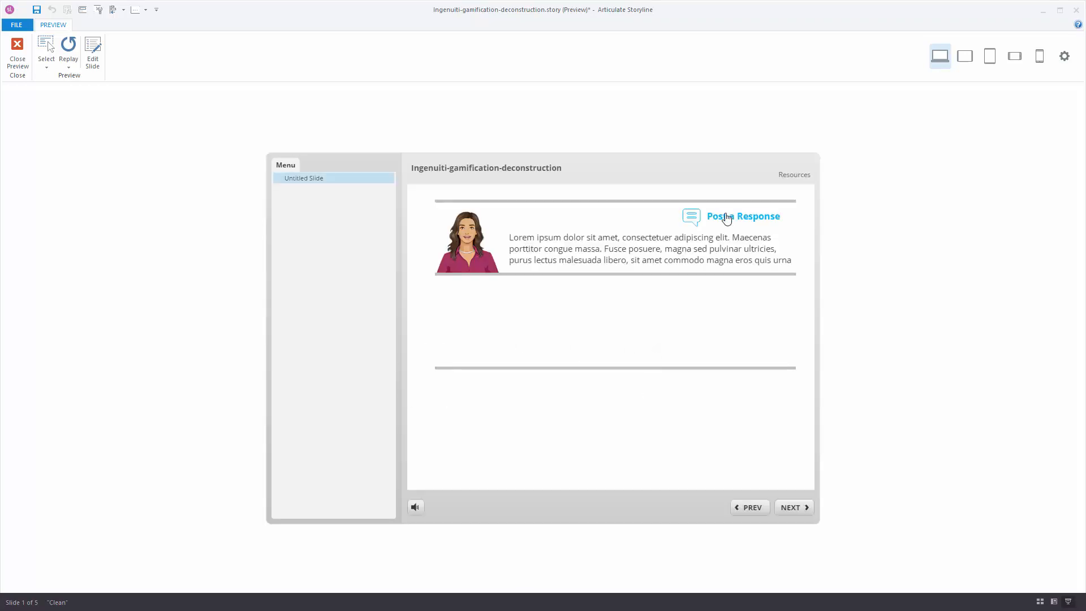
{"action": "left_click", "coordinate": [730, 220]}
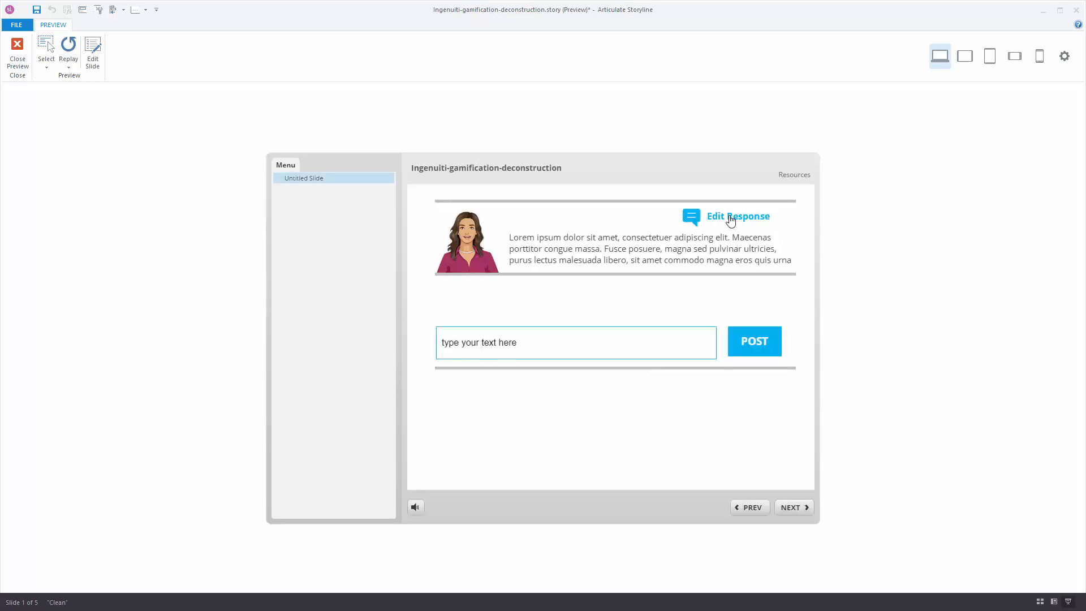
{"action": "left_click", "coordinate": [550, 341]}
{"action": "type", "text": "dsfgdsf"}
{"action": "left_click", "coordinate": [745, 353]}
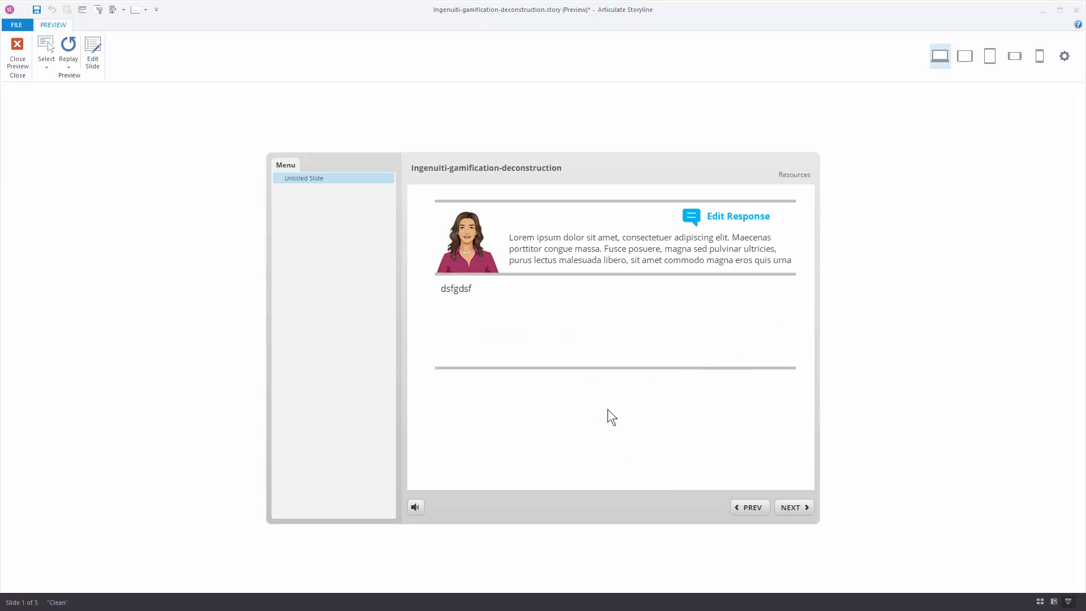
{"action": "left_click", "coordinate": [735, 217]}
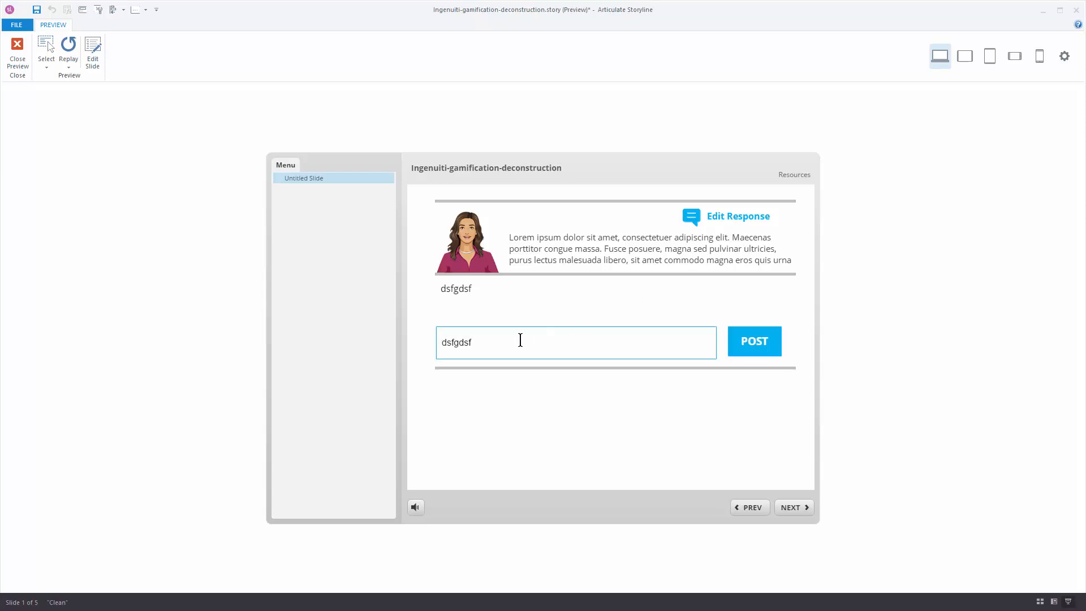
Step: Test editing the posted response by adding "sd sa sa" in the entry field, and close the preview
{"action": "left_click", "coordinate": [517, 341]}
{"action": "type", "text": "sd sa sa"}
{"action": "left_click", "coordinate": [658, 419]}
{"action": "left_click", "coordinate": [17, 48]}
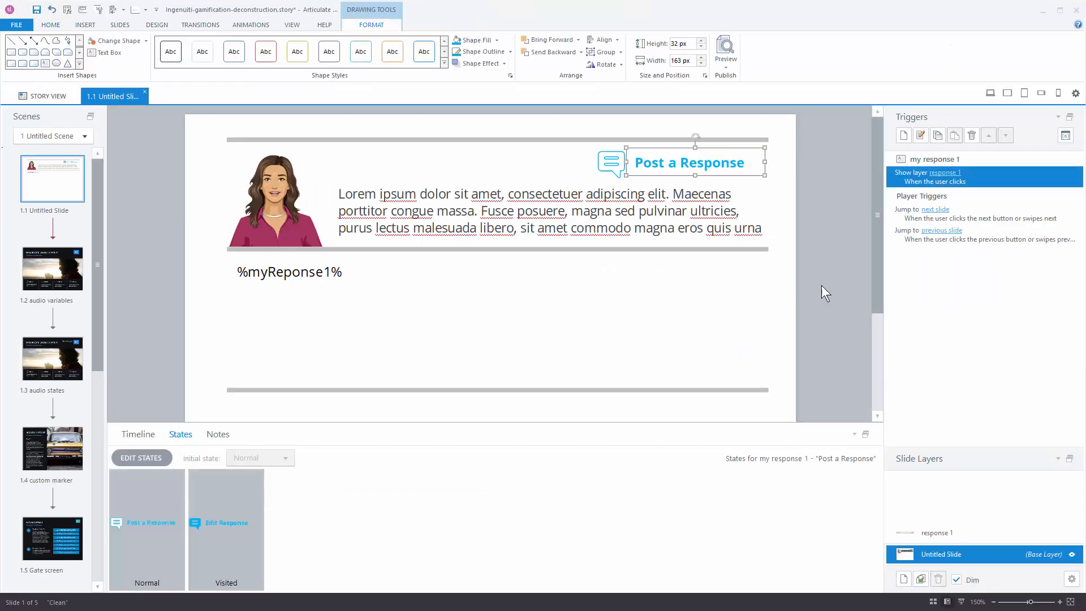
Step: Nudge the lower grey divider line slightly up, closer to the %myReponse1% reference
{"action": "left_click", "coordinate": [587, 389]}
{"action": "key", "text": "Up"}
{"action": "key", "text": "Up"}
{"action": "key", "text": "Up"}
{"action": "key", "text": "Up"}
{"action": "key", "text": "Up"}
{"action": "key", "text": "Up"}
{"action": "key", "text": "Up"}
{"action": "key", "text": "Up"}
{"action": "key", "text": "Up"}
{"action": "key", "text": "Up"}
{"action": "key", "text": "Up"}
{"action": "key", "text": "Up"}
{"action": "key", "text": "Up"}
{"action": "key", "text": "Up"}
{"action": "key", "text": "Up"}
{"action": "key", "text": "Up"}
{"action": "key", "text": "Up"}
{"action": "key", "text": "Up"}
{"action": "key", "text": "Up"}
{"action": "key", "text": "Up"}
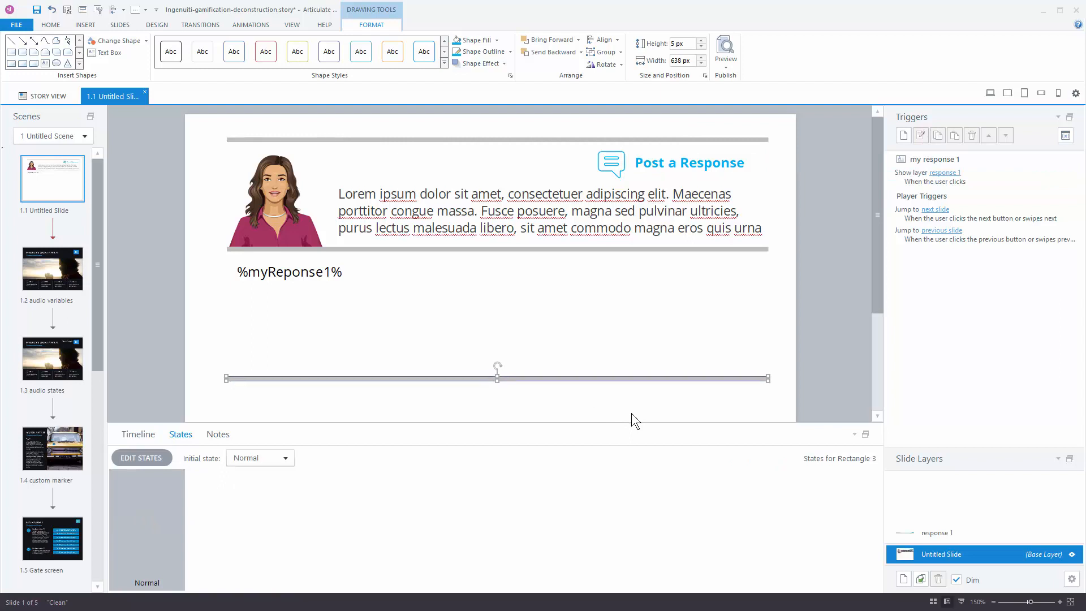
Step: Duplicate the discussion post with its avatar, text, response link and divider lines, placing the copy directly below the response area
{"action": "left_click", "coordinate": [993, 601]}
{"action": "left_click", "coordinate": [993, 602]}
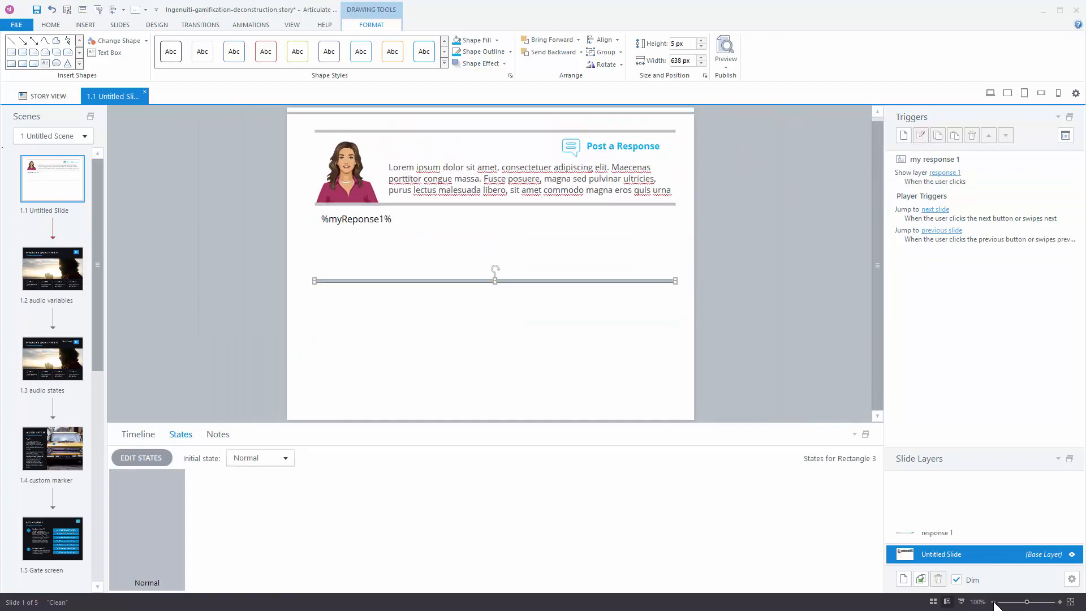
{"action": "left_click", "coordinate": [993, 602]}
{"action": "mouse_move", "coordinate": [299, 126]}
{"action": "left_mouse_down"}
{"action": "mouse_move", "coordinate": [701, 244]}
{"action": "mouse_move", "coordinate": [692, 216]}
{"action": "left_mouse_up"}
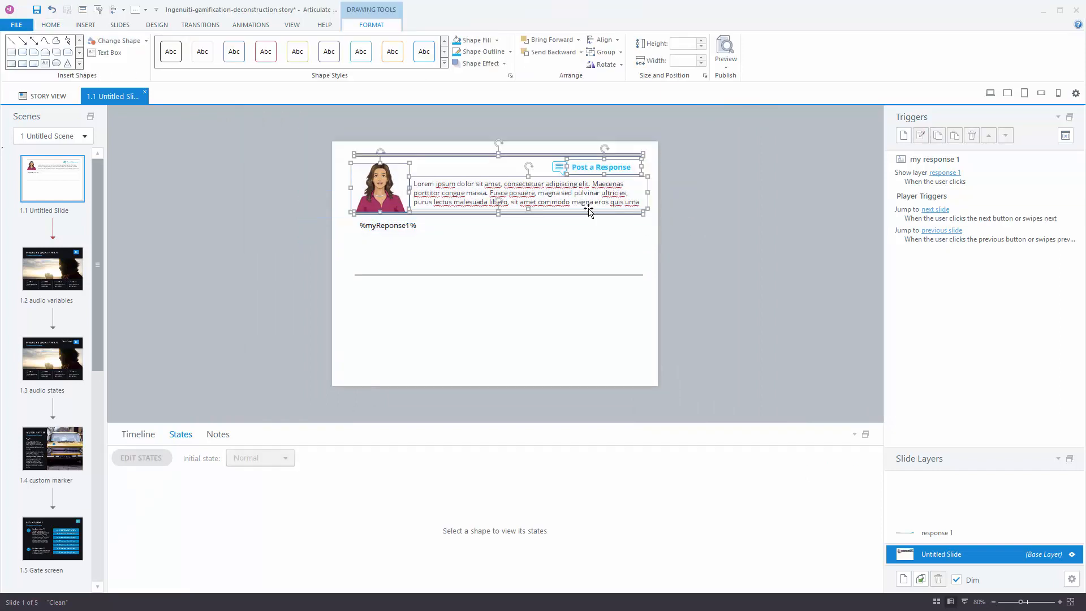
{"action": "left_click_drag", "start_coordinate": [589, 214], "coordinate": [586, 334]}
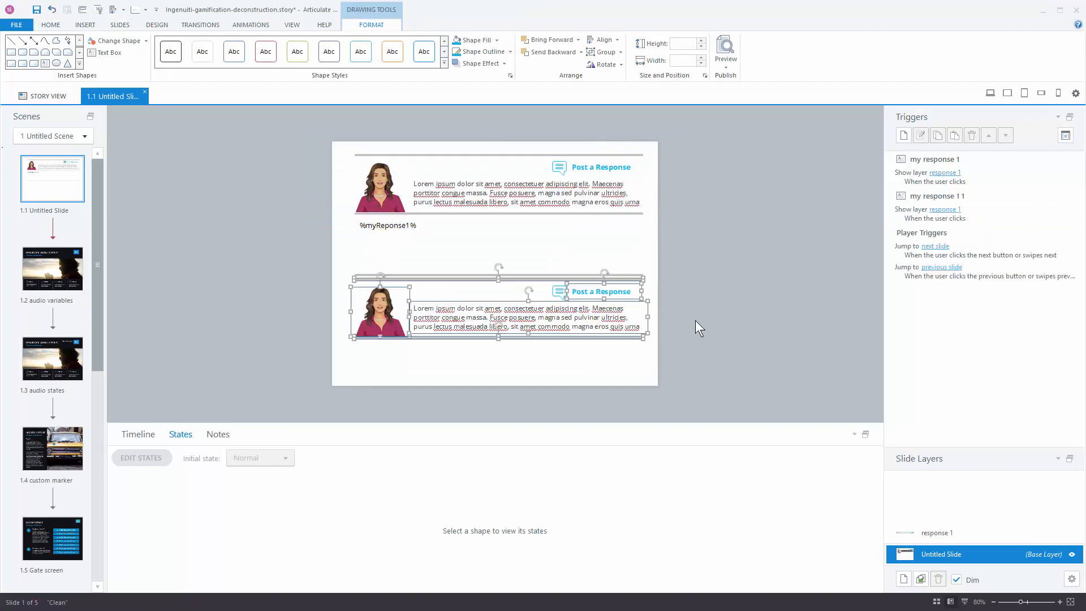
{"action": "left_click", "coordinate": [680, 293]}
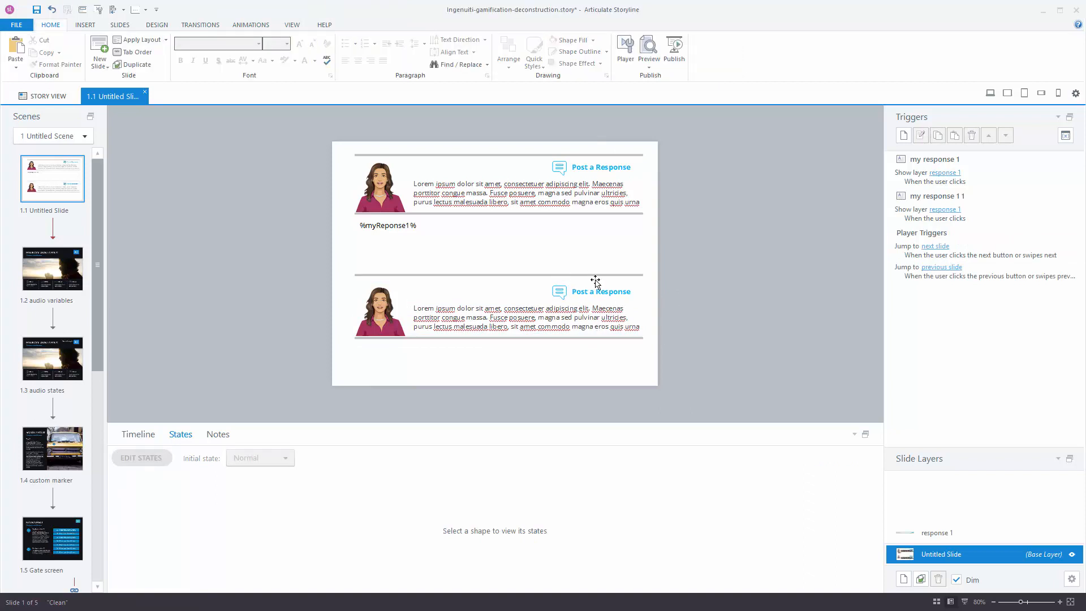